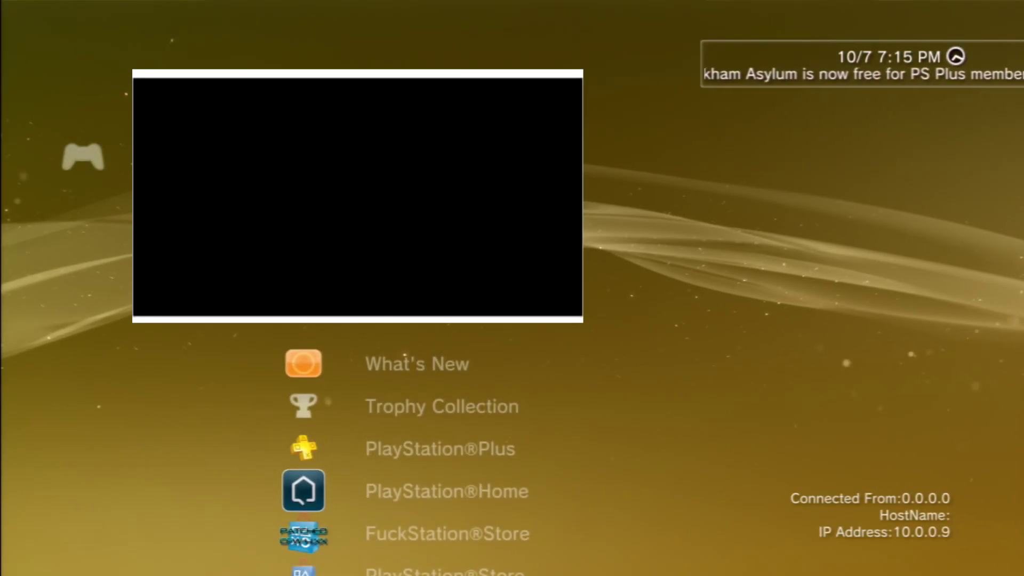
Step: Try to sign in to PSN and return to the main menu
key(Return)
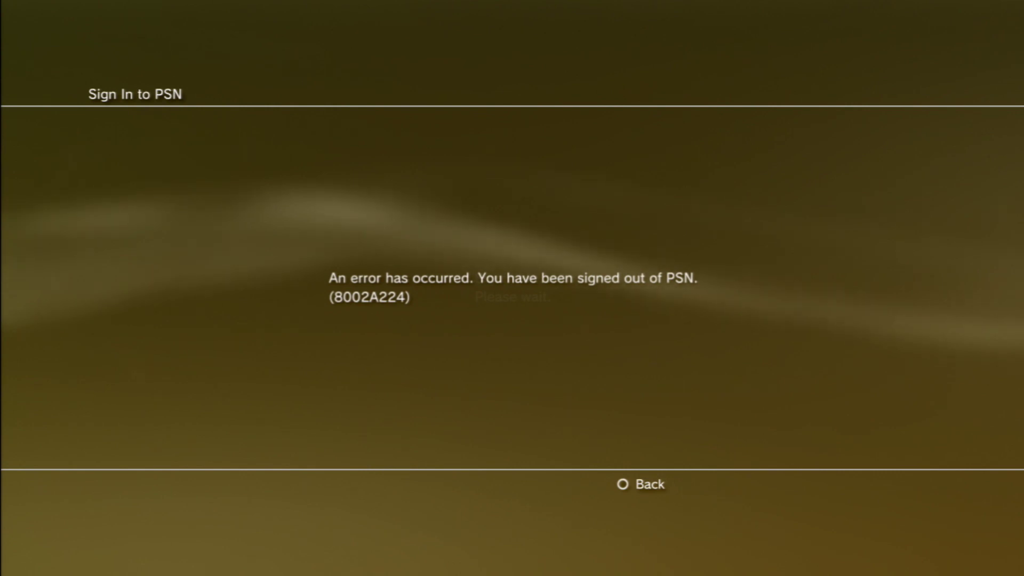
key(Escape)
Step: Find CFW Setup v4.0.1 in the Game category and launch it
key(Left)
key(Left)
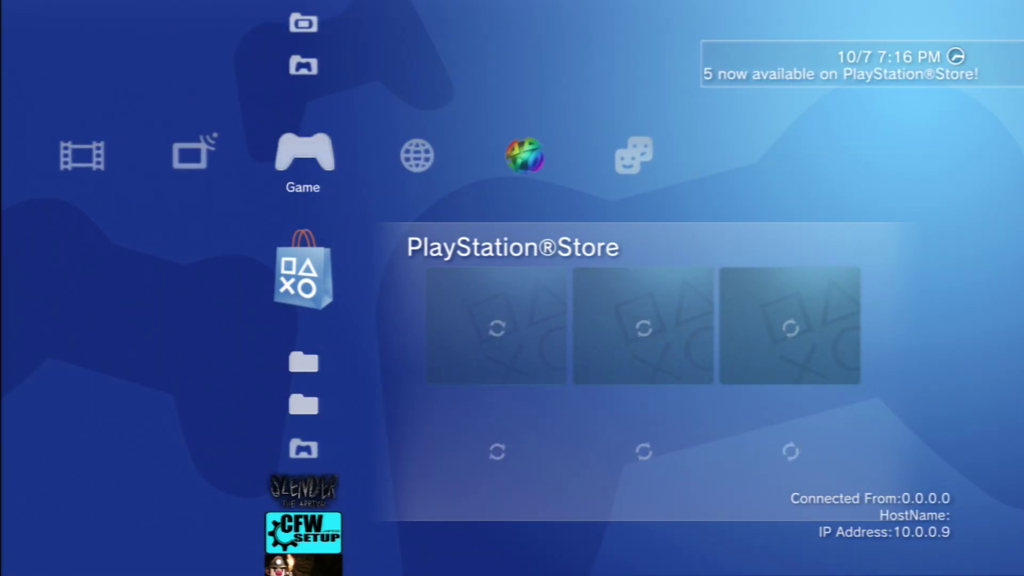
key(Down)
key(Down)
key(Down)
key(Down)
key(Down)
key(Down)
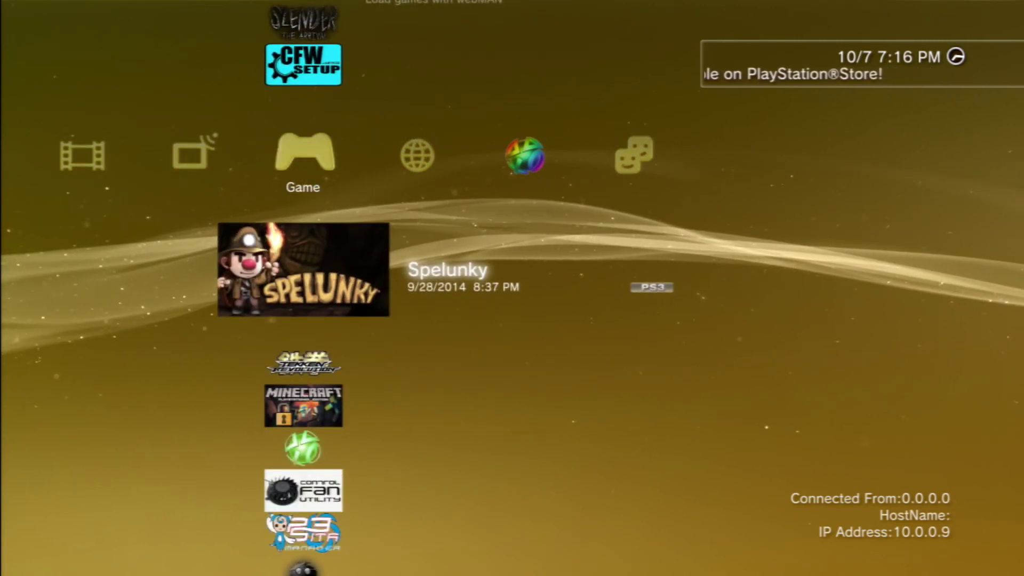
key(Up)
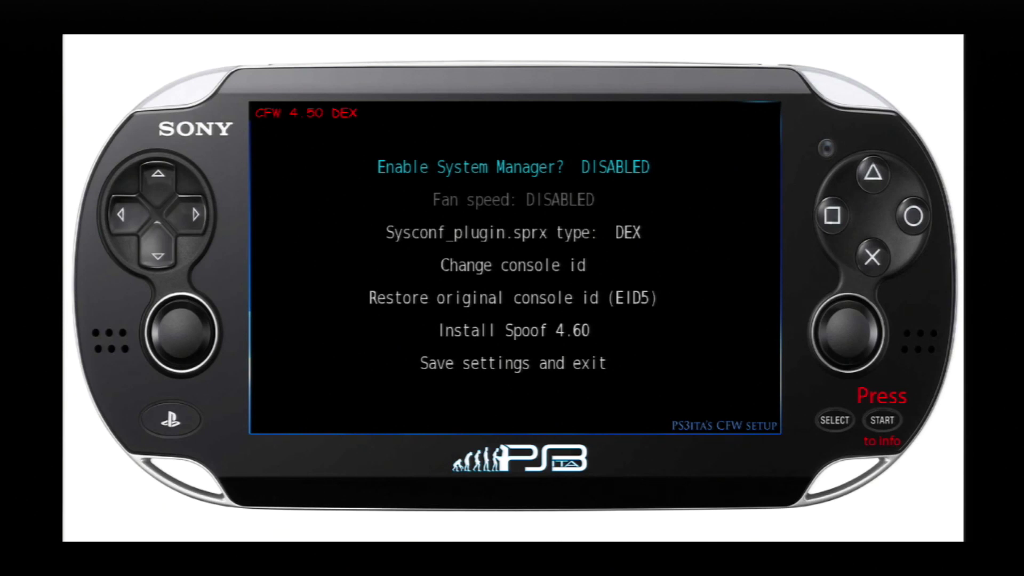
Step: Open the console ID for editing in CFW Setup
key(Up)
key(Up)
key(Up)
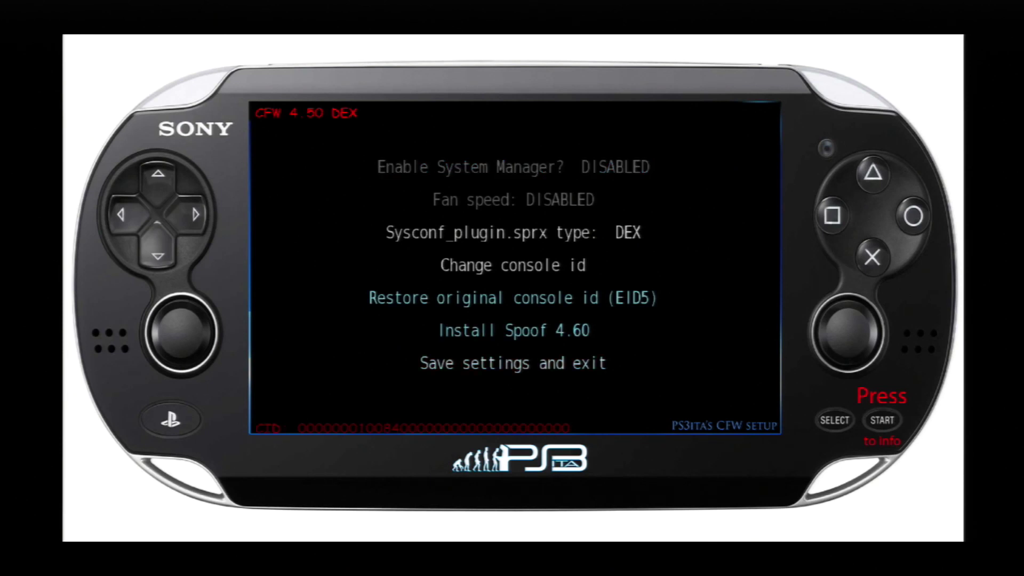
key(Up)
key(Down)
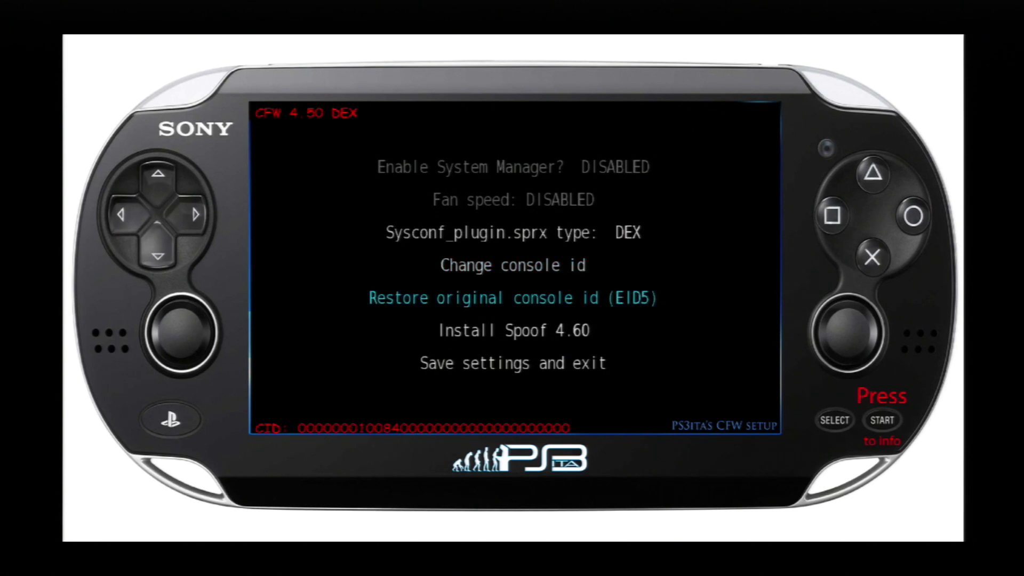
key(Down)
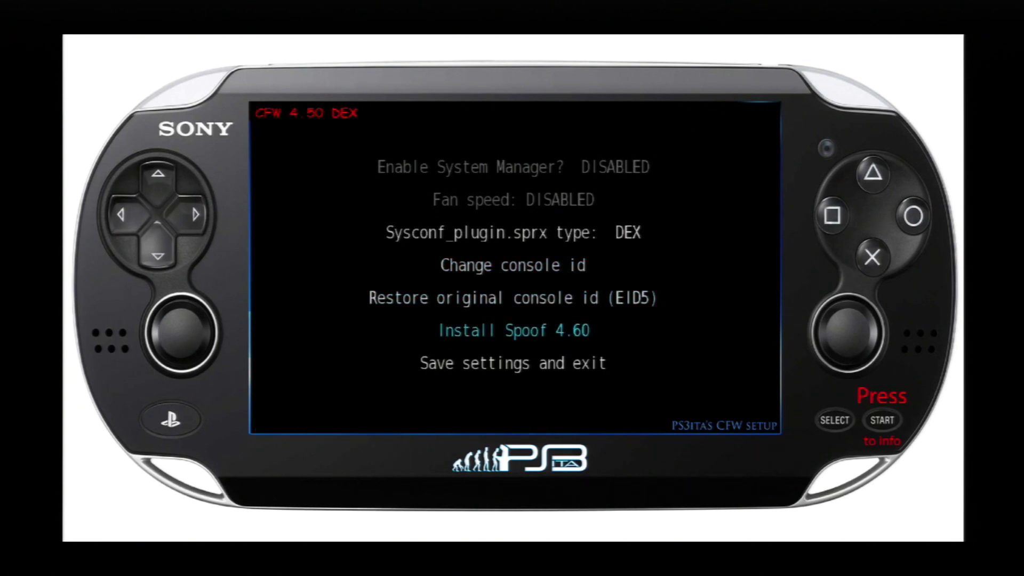
key(Up)
key(Up)
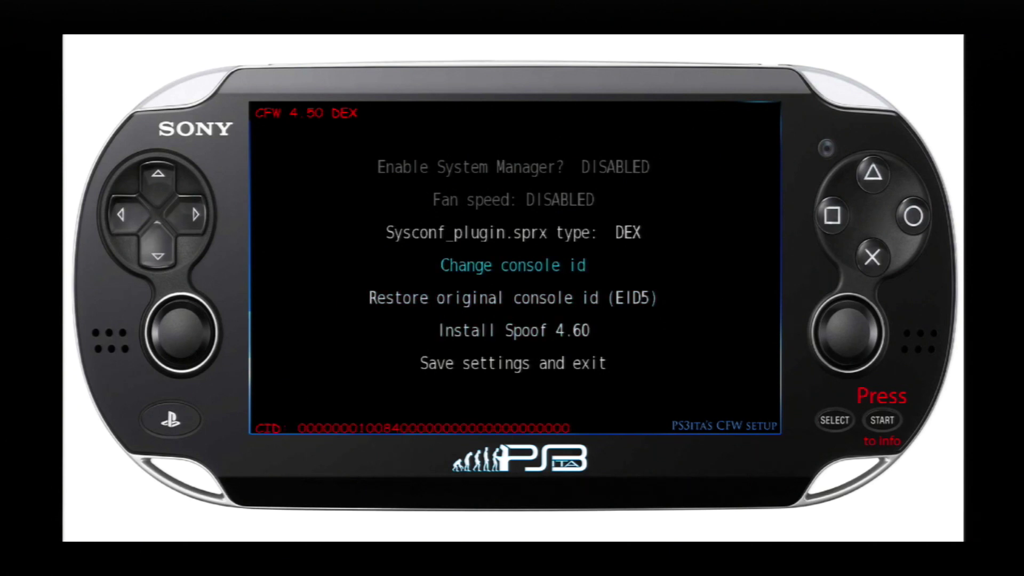
key(Return)
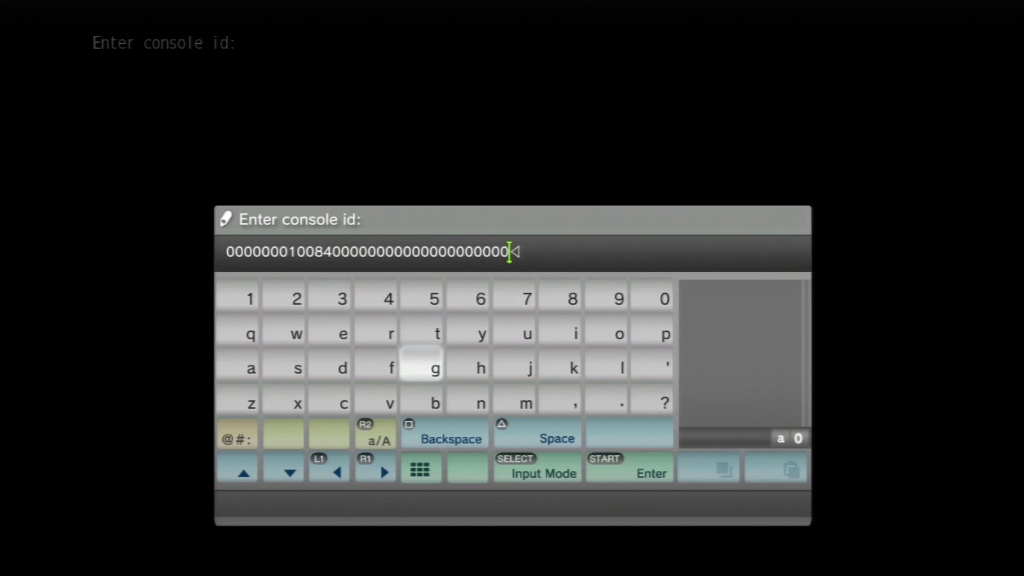
Step: Delete the trailing digits of the console ID and enter the replacement console ID digits
key(BackSpace)
key(BackSpace)
key(BackSpace)
key(BackSpace)
key(BackSpace)
key(BackSpace)
key(BackSpace)
key(BackSpace)
key(BackSpace)
key(BackSpace)
key(BackSpace)
key(BackSpace)
key(BackSpace)
key(BackSpace)
key(BackSpace)
key(BackSpace)
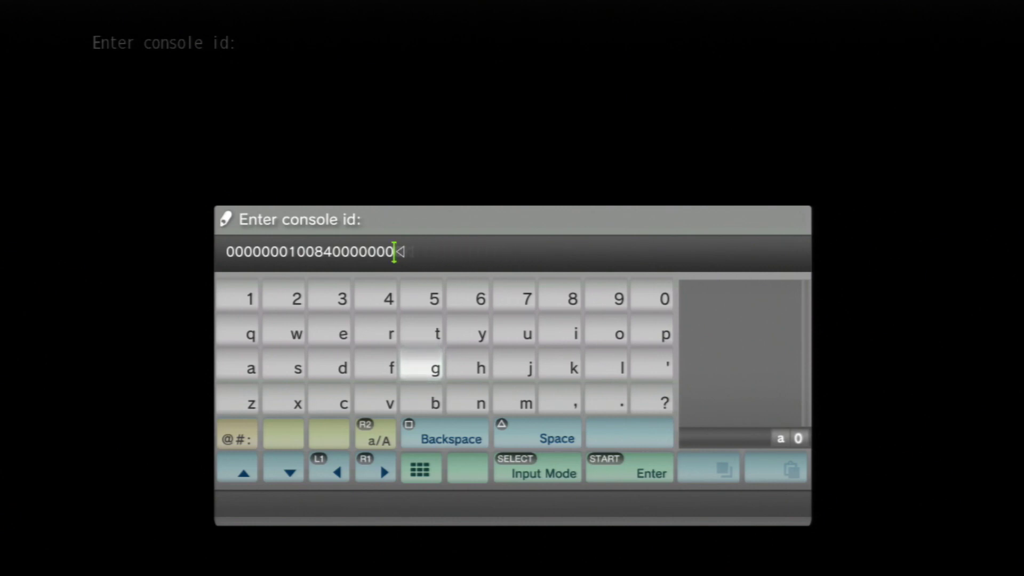
key(BackSpace)
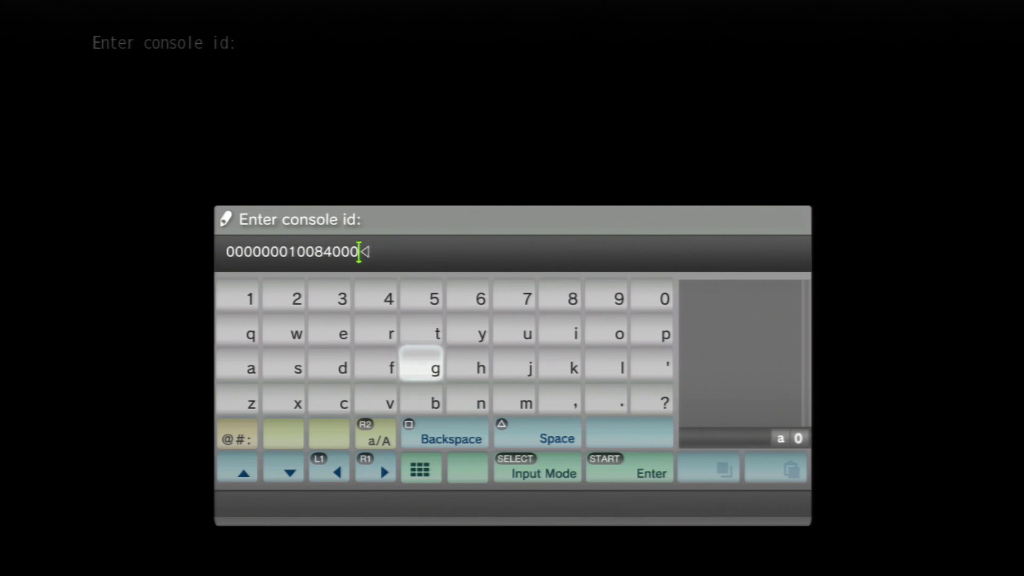
key(Right)
key(Right)
key(Right)
key(Right)
key(Up)
key(Up)
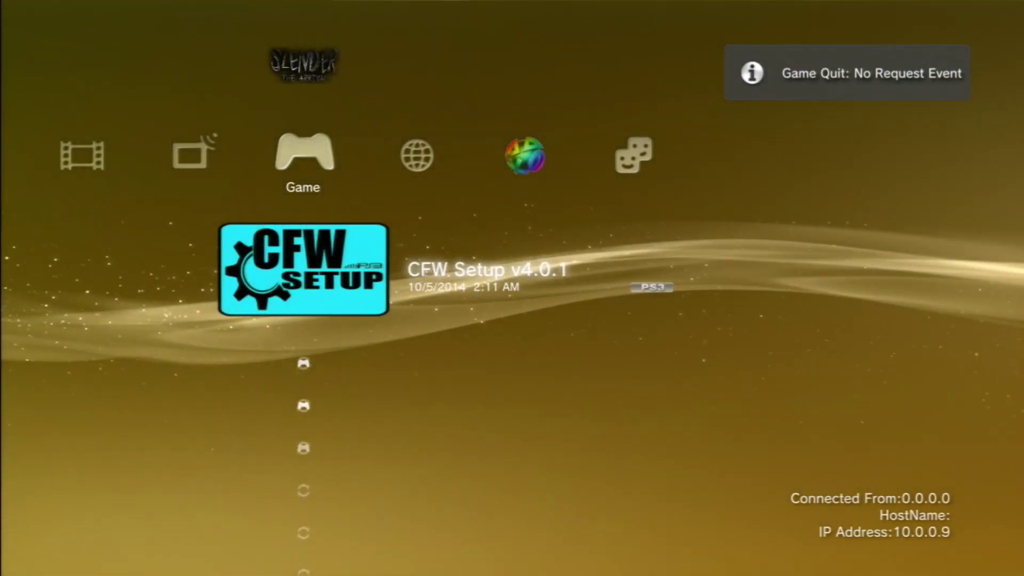
Step: Log in to a user account from the Users list and sign in to PSN
key(Up)
key(Left)
key(Left)
key(Left)
key(Left)
key(Left)
key(Left)
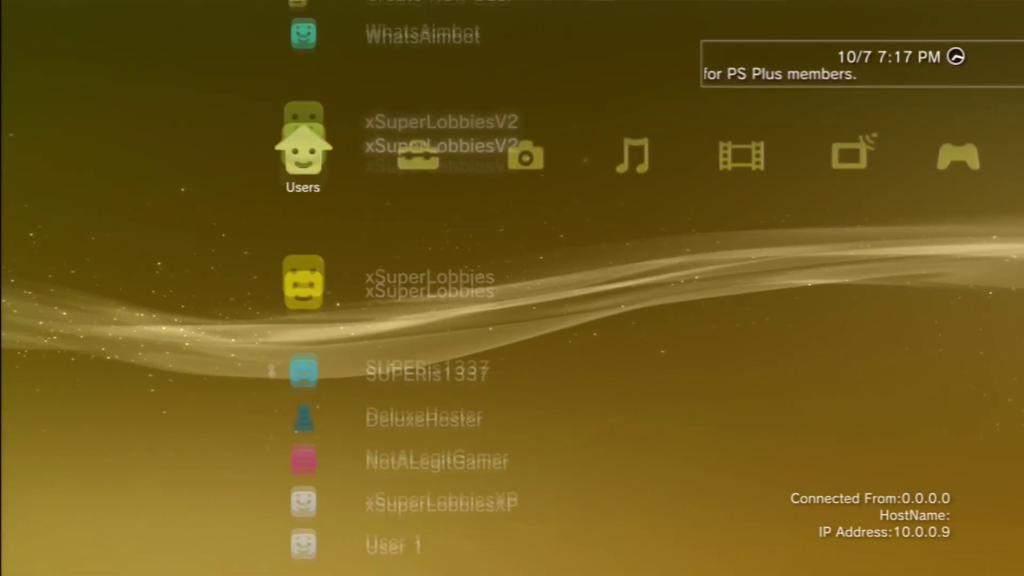
key(Up)
key(Up)
key(Up)
key(Return)
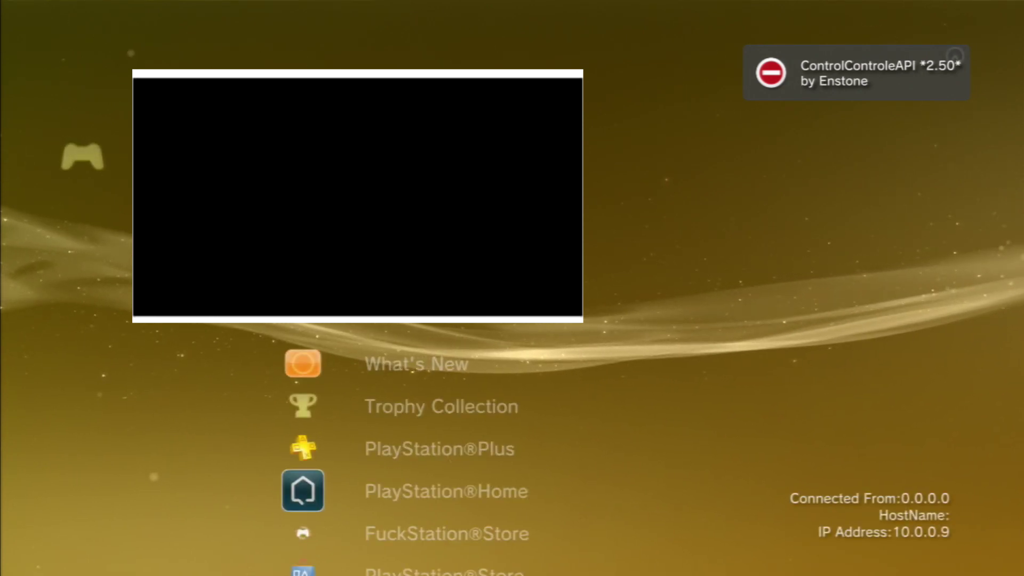
key(Return)
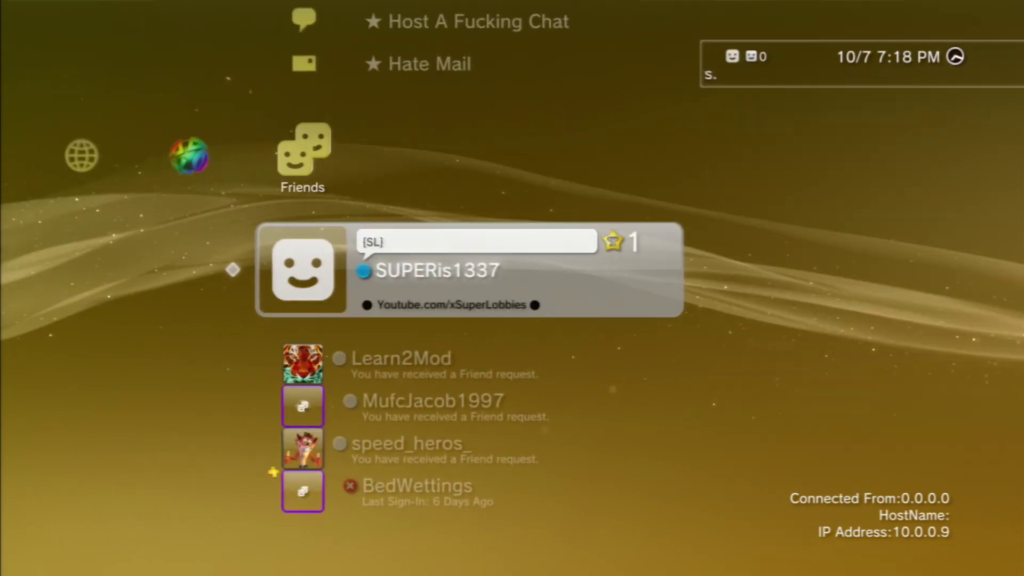
key(Menu)
key(Escape)
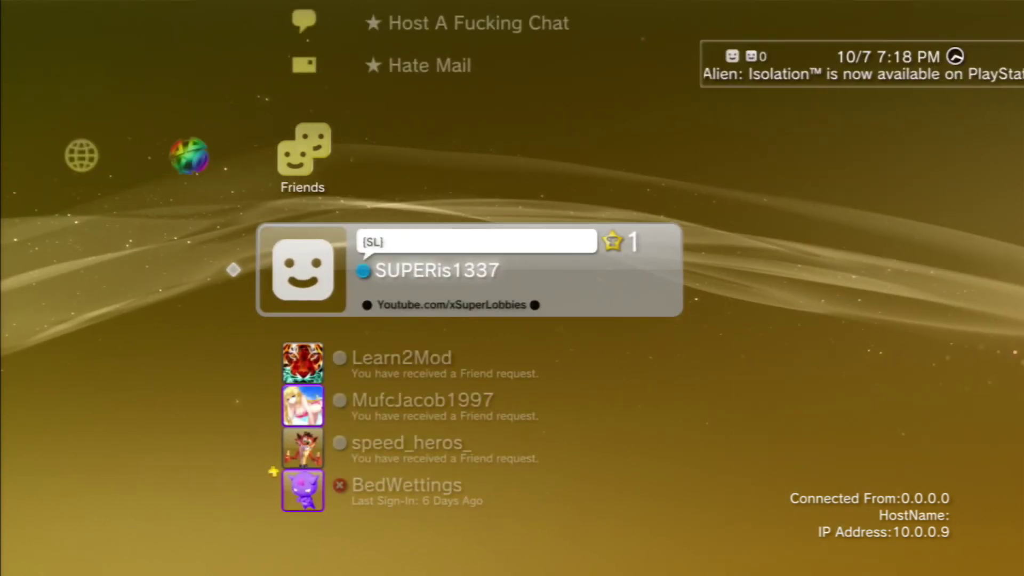
key(Menu)
key(Escape)
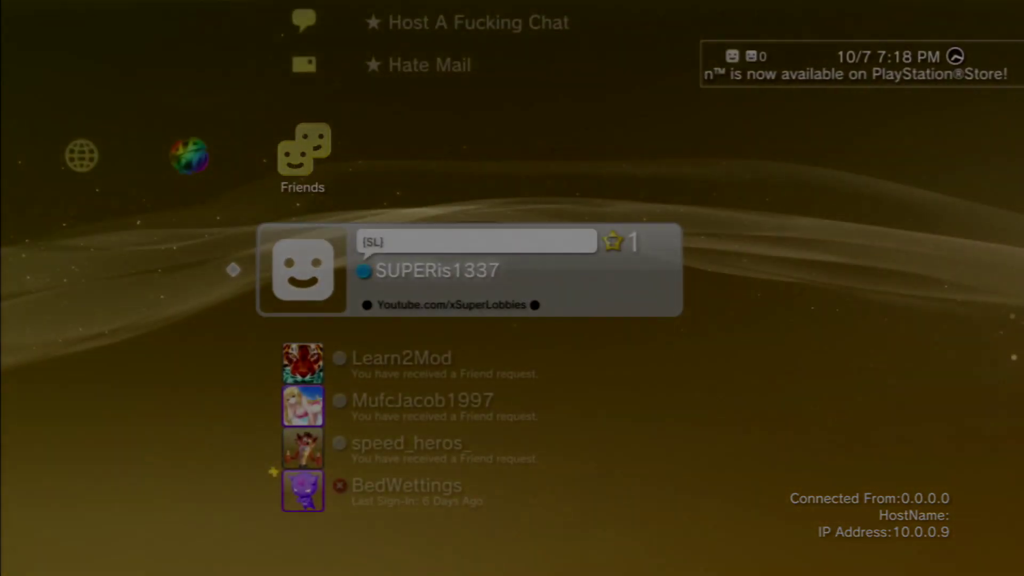